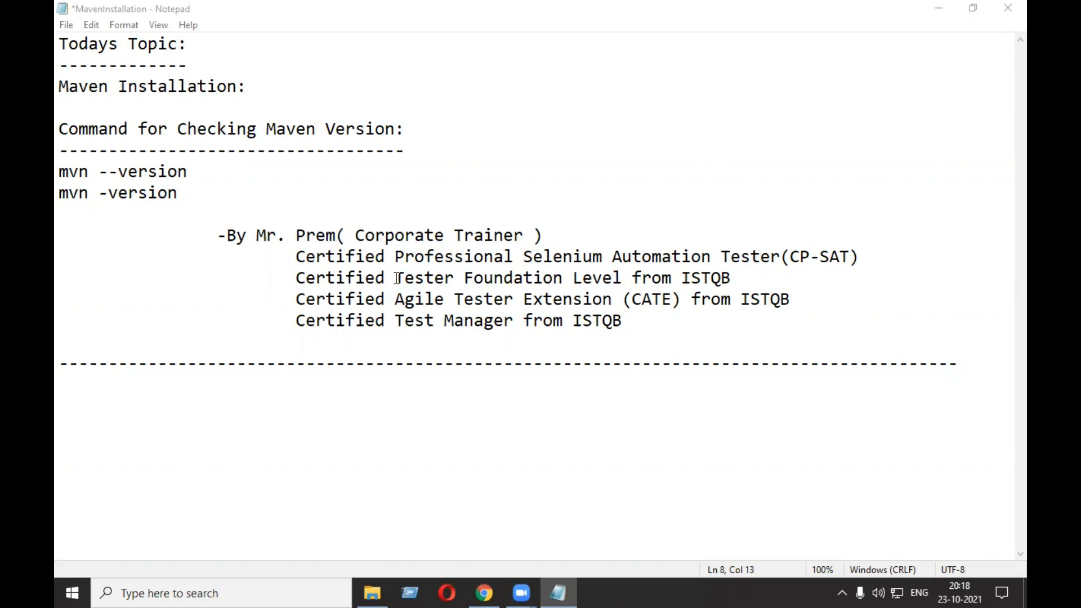
Step: Launch Google Chrome, load google.com and maximize the browser window
left_click(241, 591)
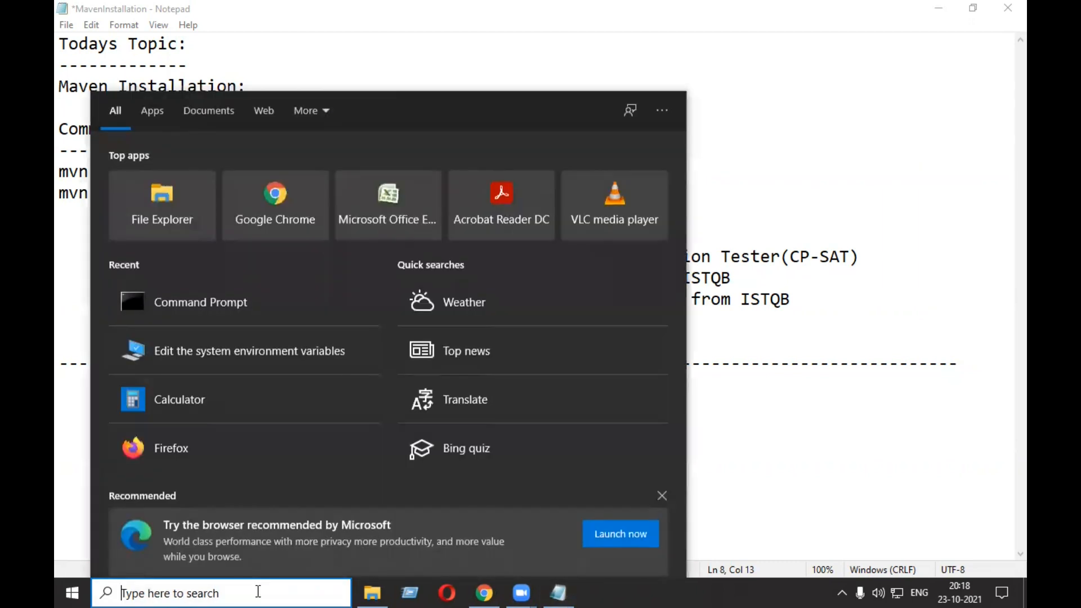
type("chr")
key("Return")
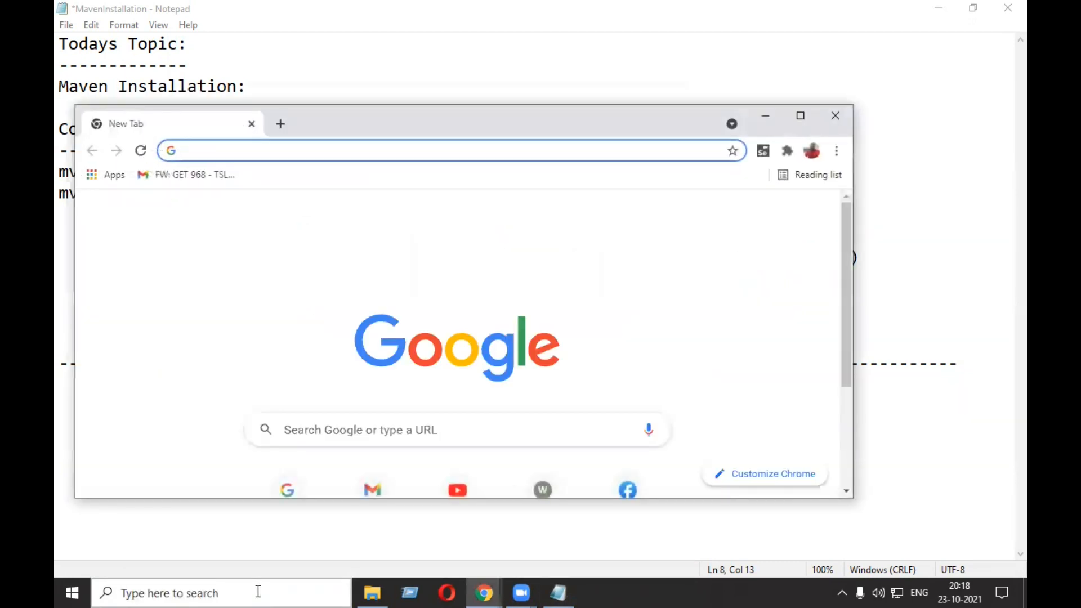
type("go")
key("Return")
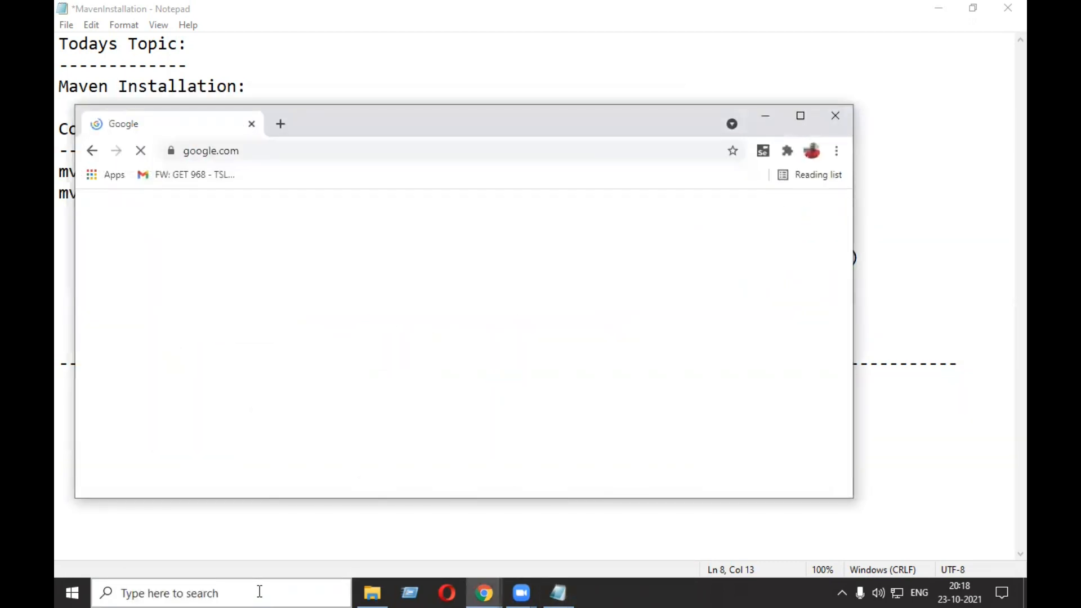
left_click(800, 115)
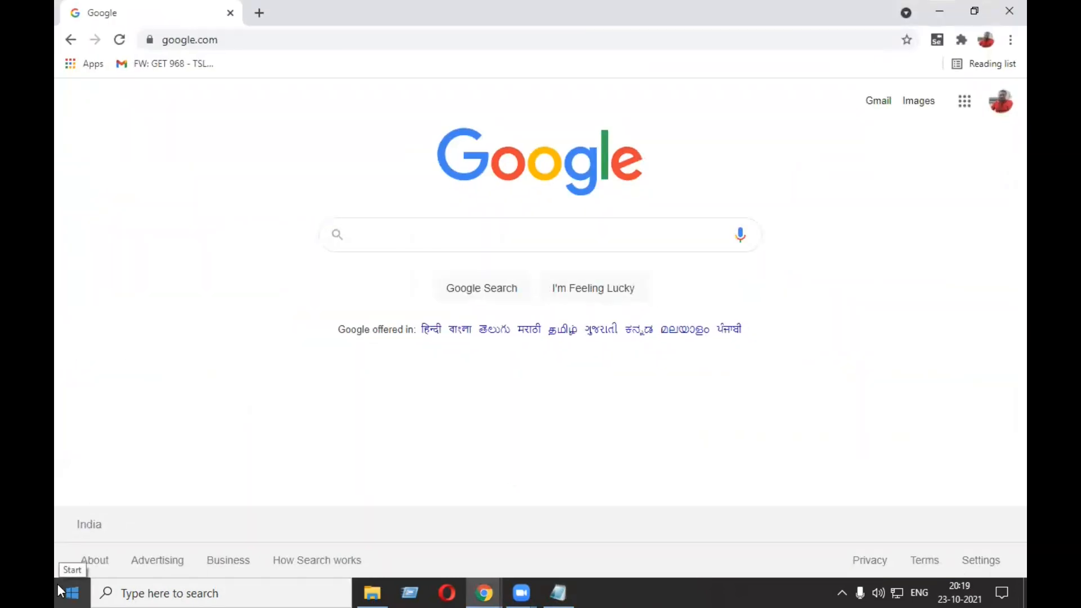
Step: Search Google for "maven download" and open the Download Apache Maven page on maven.apache.org
type("mavern")
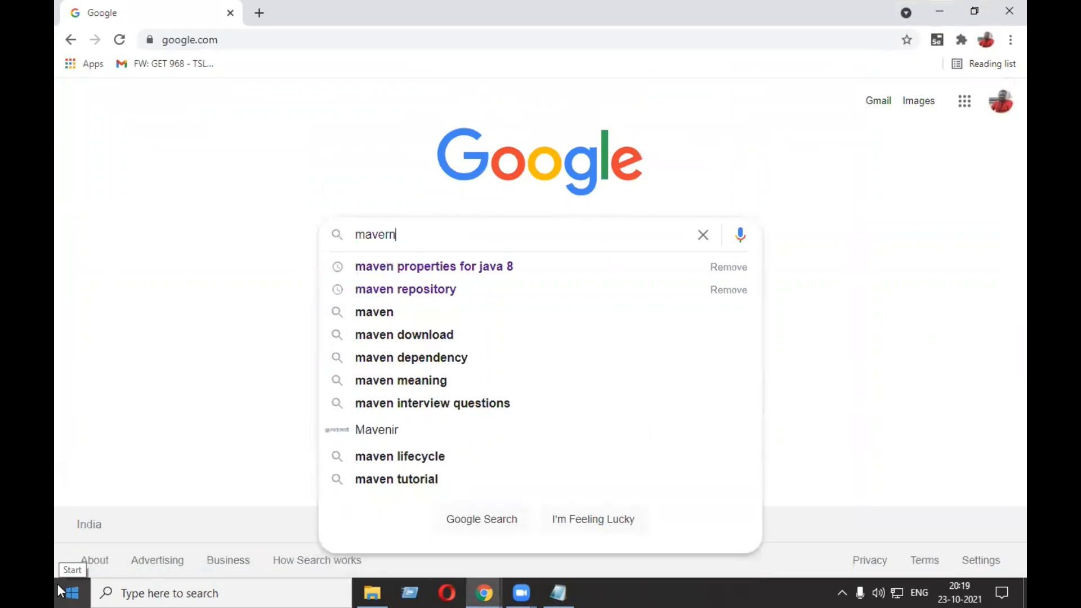
key("BackSpace")
key("BackSpace")
type("n dow")
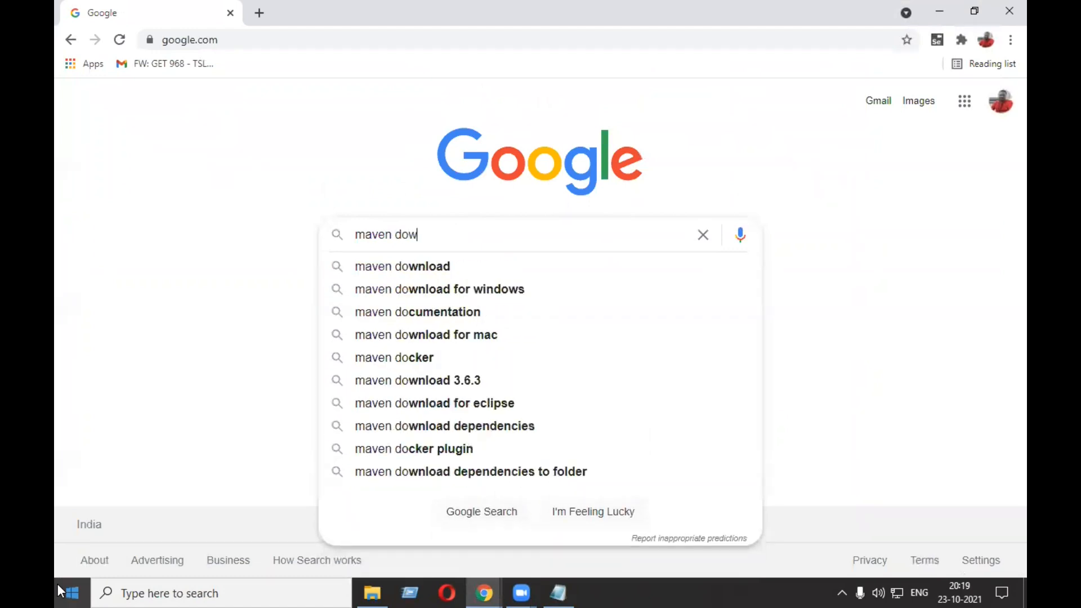
type("n")
key("Down")
key("Return")
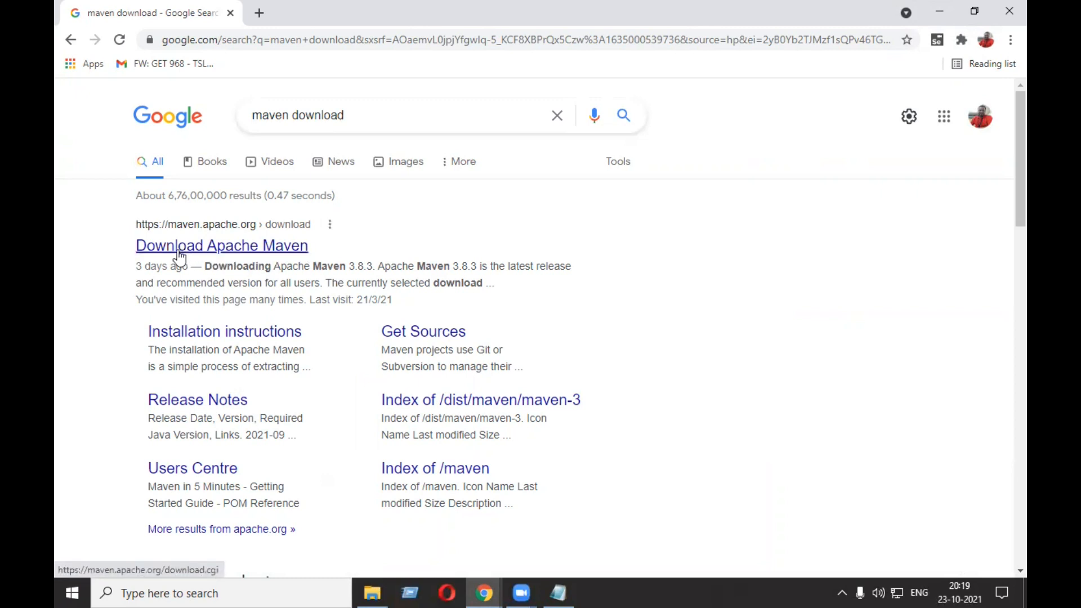
left_click(262, 251)
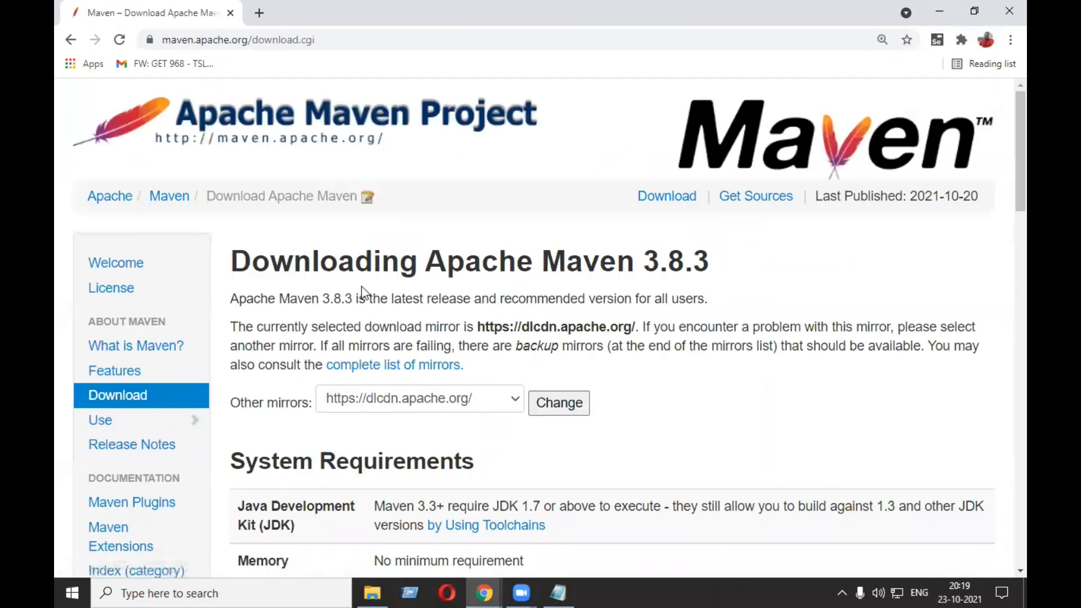
Step: Find the Files section of the Maven download page and download the binary zip archive apache-maven-3.8.3-bin.zip
scroll(362, 287, "down", 3)
scroll(361, 289, "down", 7)
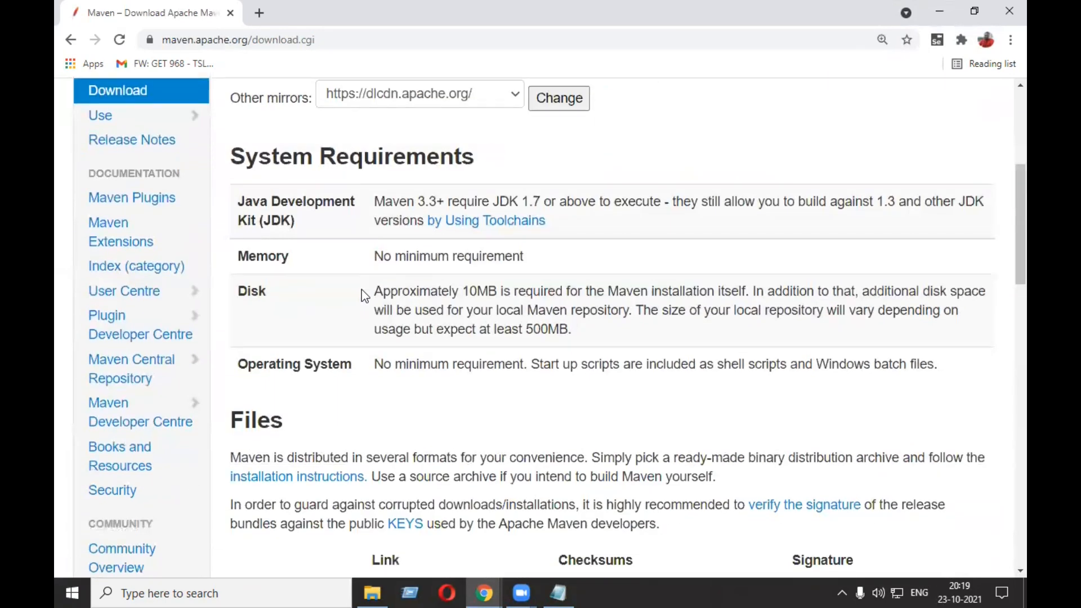
scroll(361, 294, "down", 1)
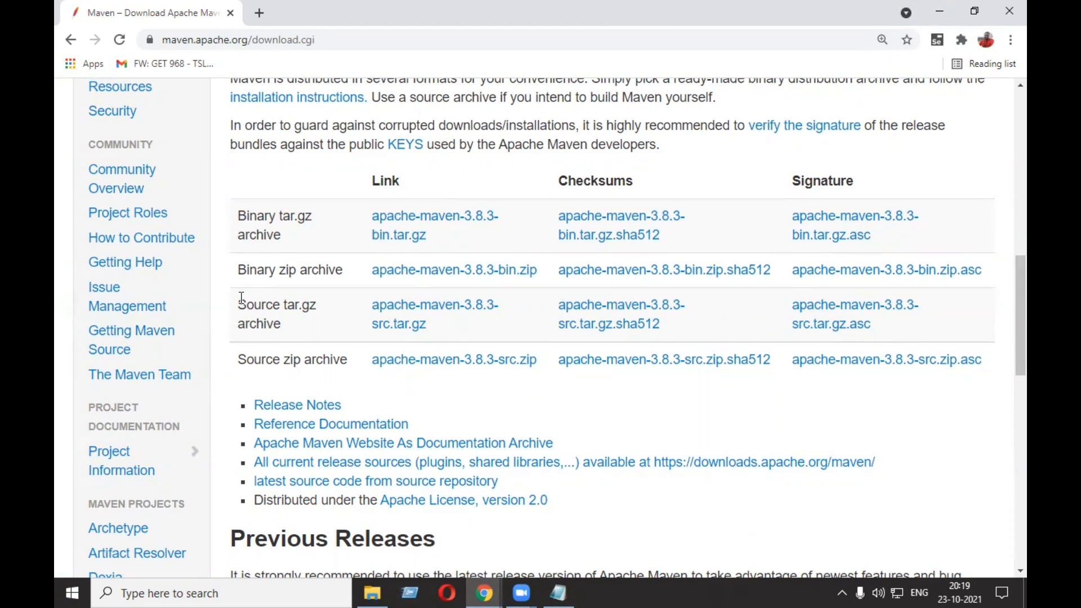
left_click_drag(236, 305, 351, 372)
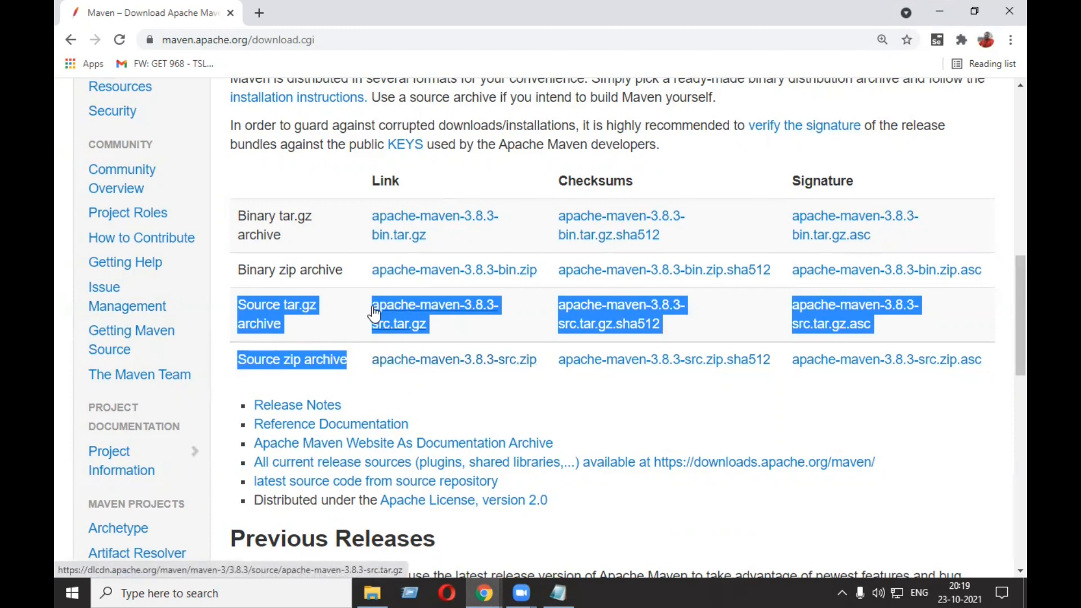
triple_click(241, 223)
left_click_drag(241, 287, 312, 285)
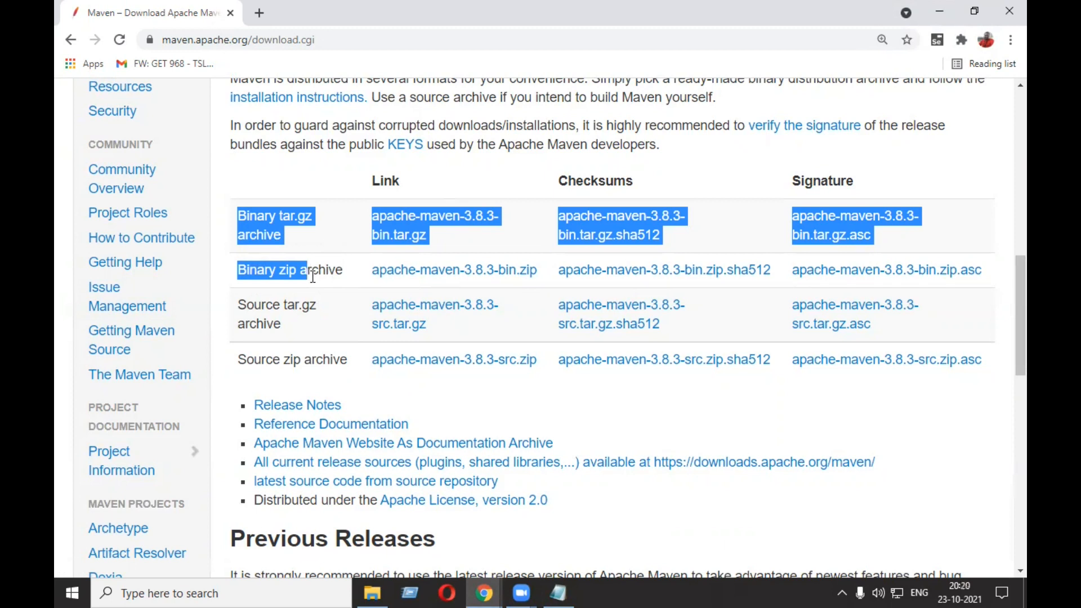
left_click(317, 221)
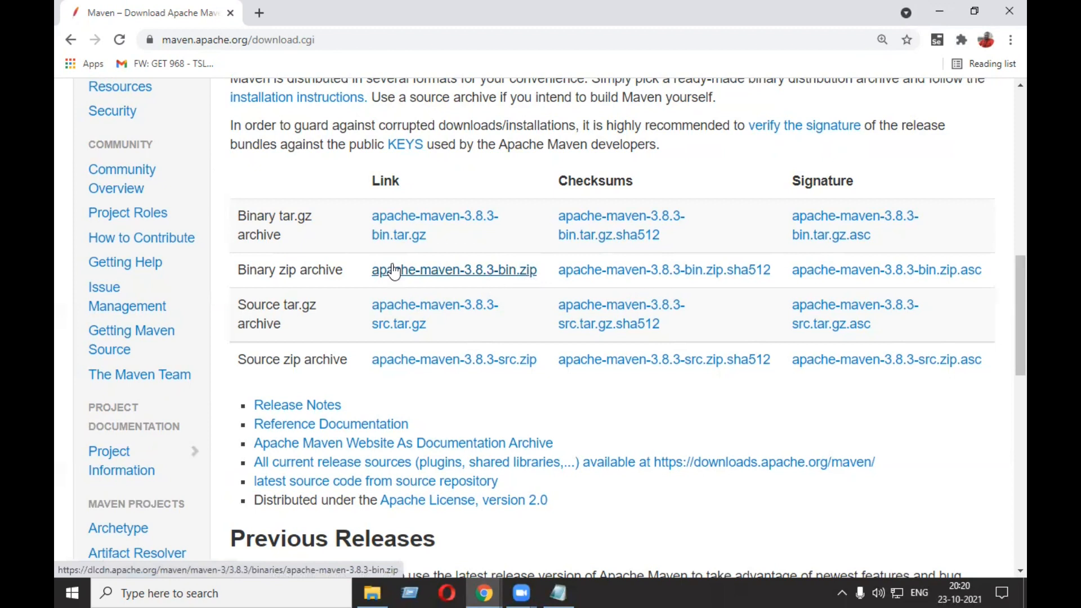
left_click(426, 275)
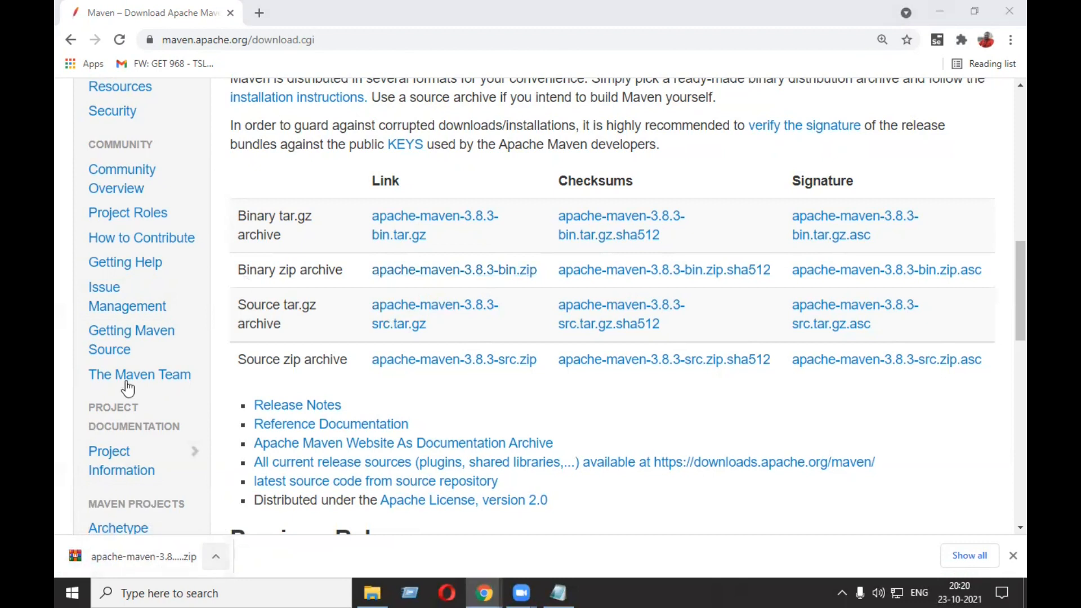
Step: Show the downloaded Maven zip in its folder and extract it with WinRAR to apache-maven-3.8.3-bin in Downloads
left_click(215, 554)
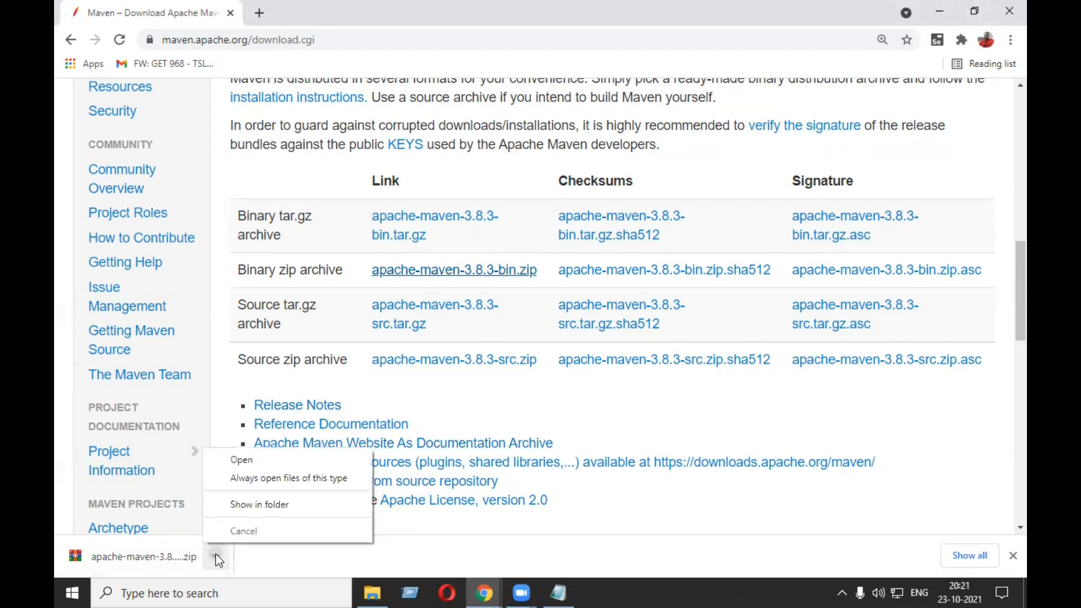
left_click(266, 507)
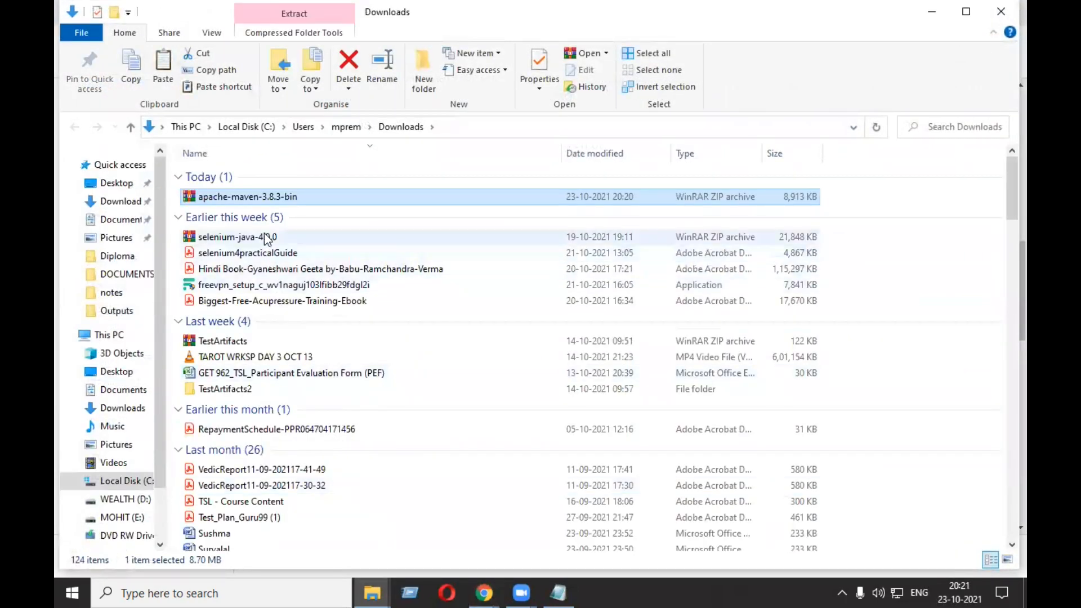
right_click(270, 202)
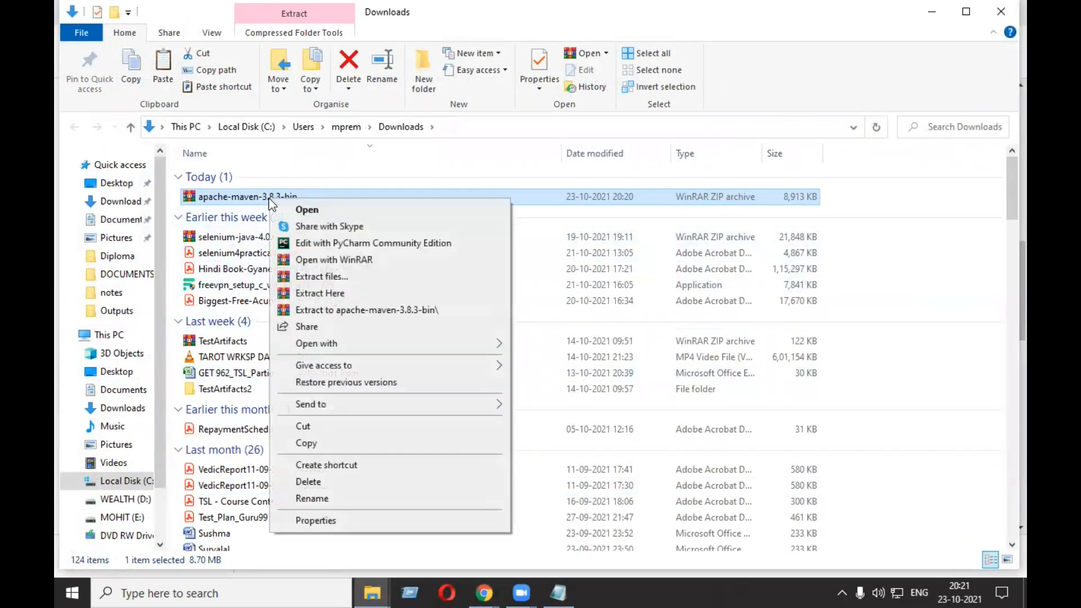
left_click(343, 278)
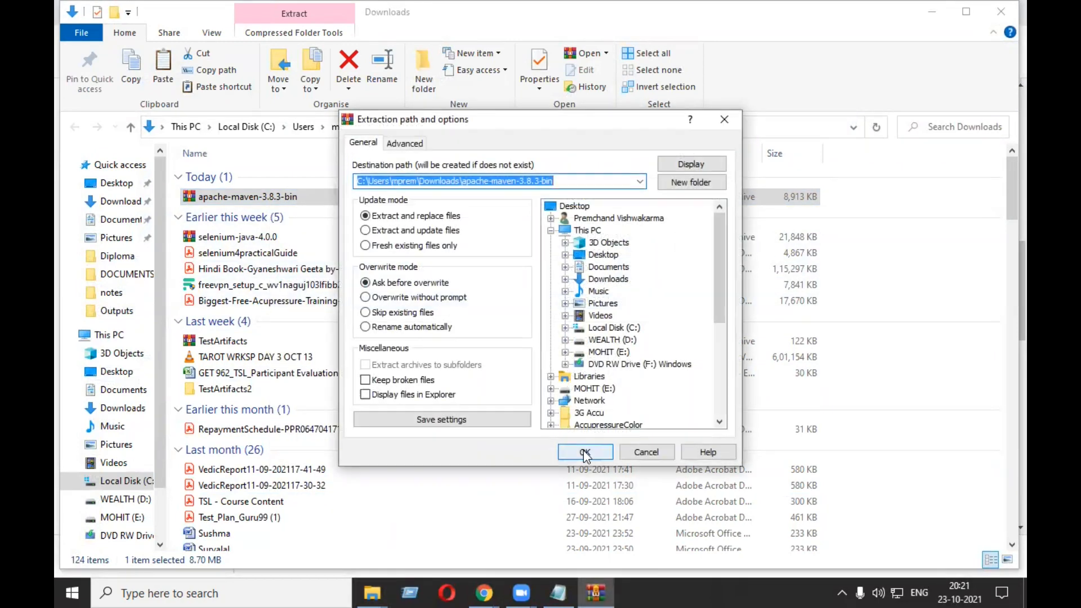
left_click(582, 453)
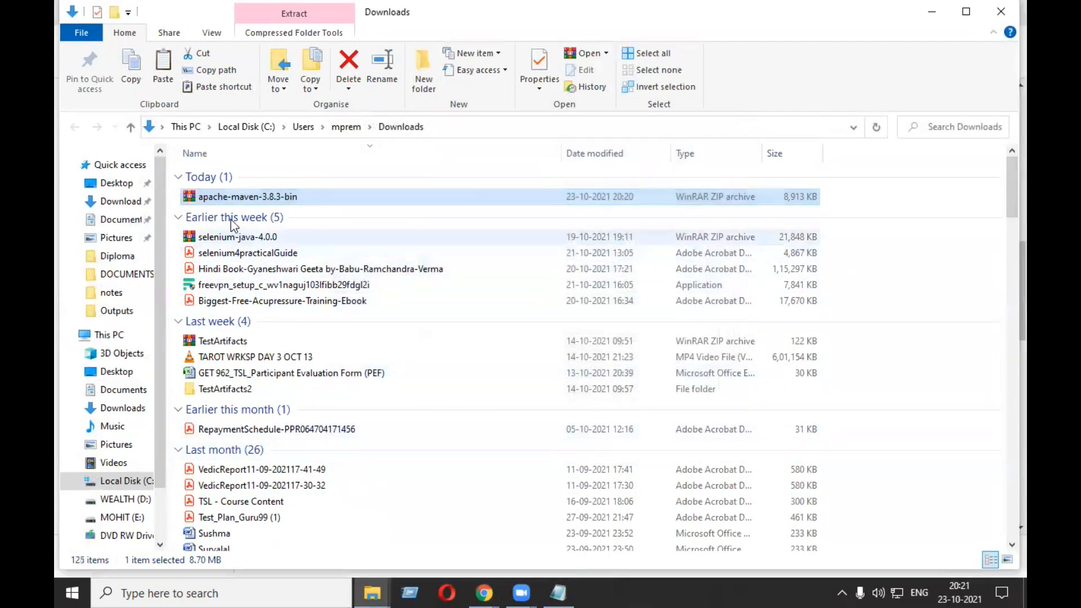
Step: Copy the extracted apache-maven-3.8.3-bin folder from Downloads and paste it into the SelJars folder on the Desktop
left_click(233, 214)
right_click(233, 217)
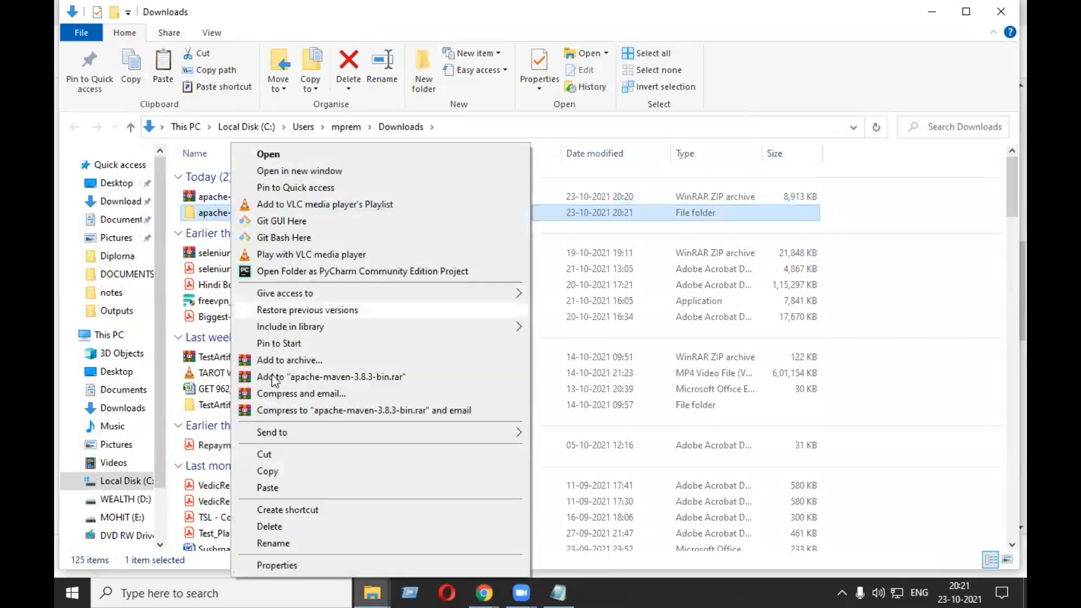
left_click(264, 470)
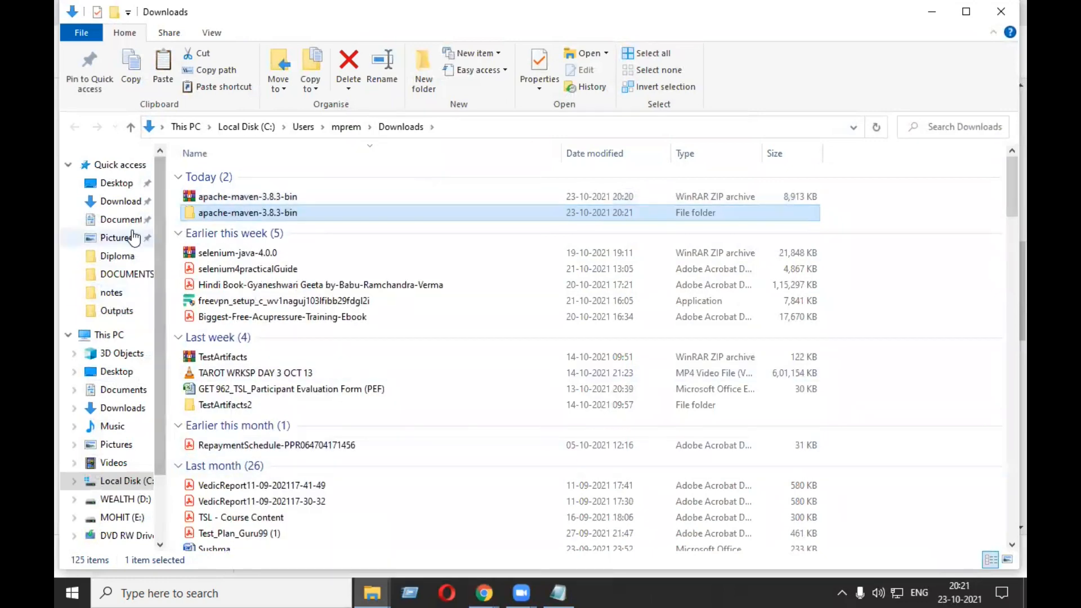
left_click(124, 203)
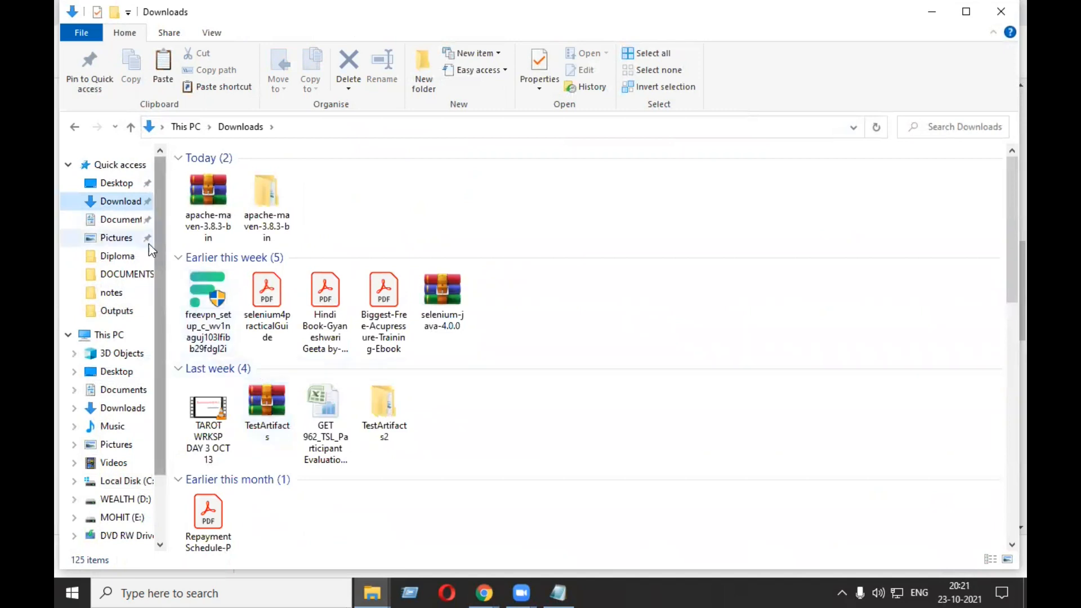
left_click(116, 183)
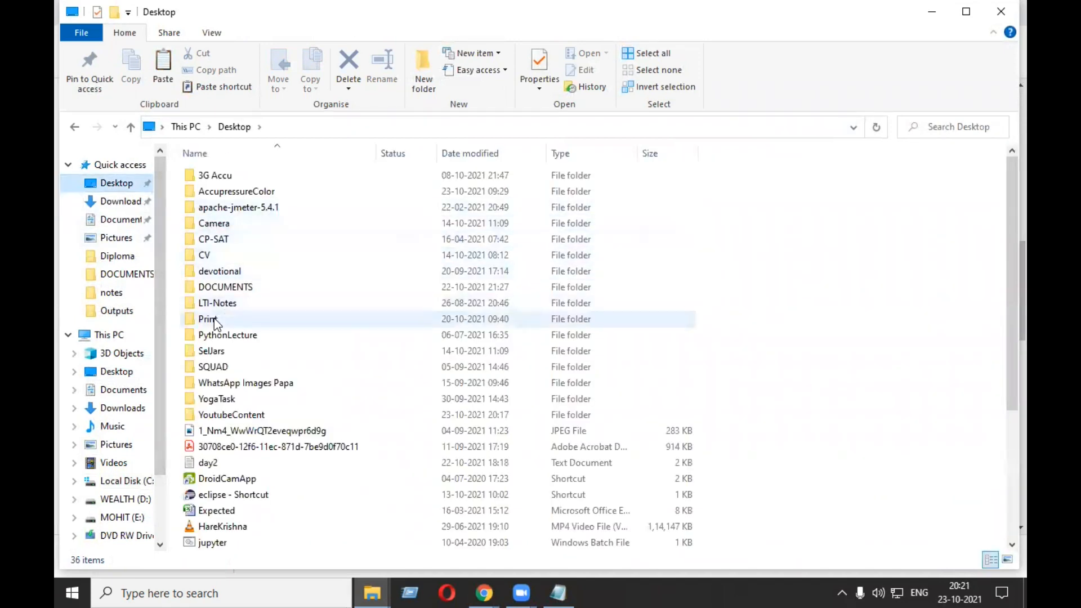
double_click(216, 351)
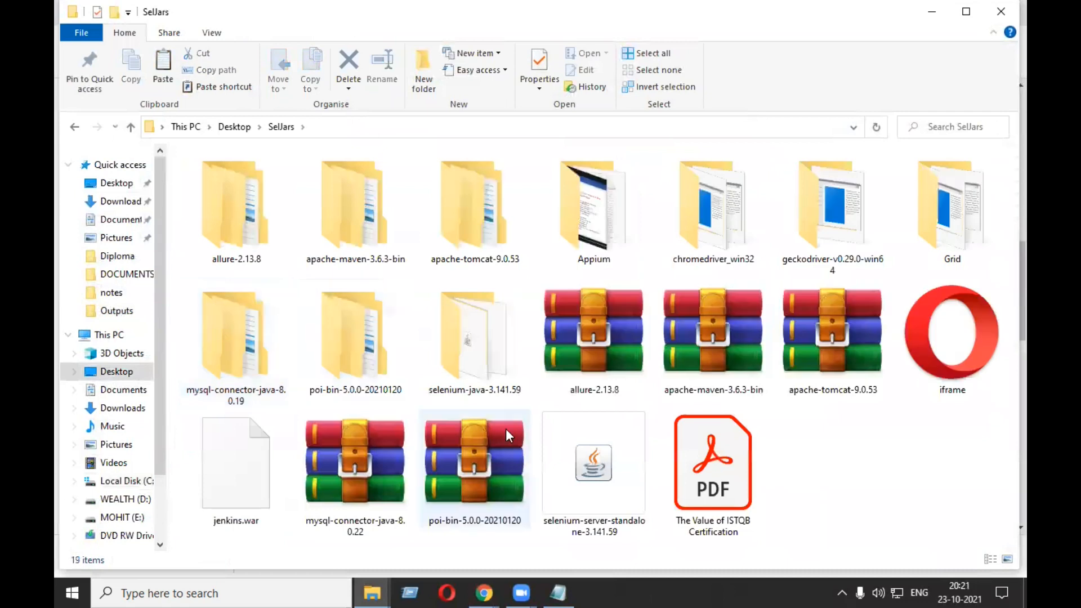
right_click(826, 475)
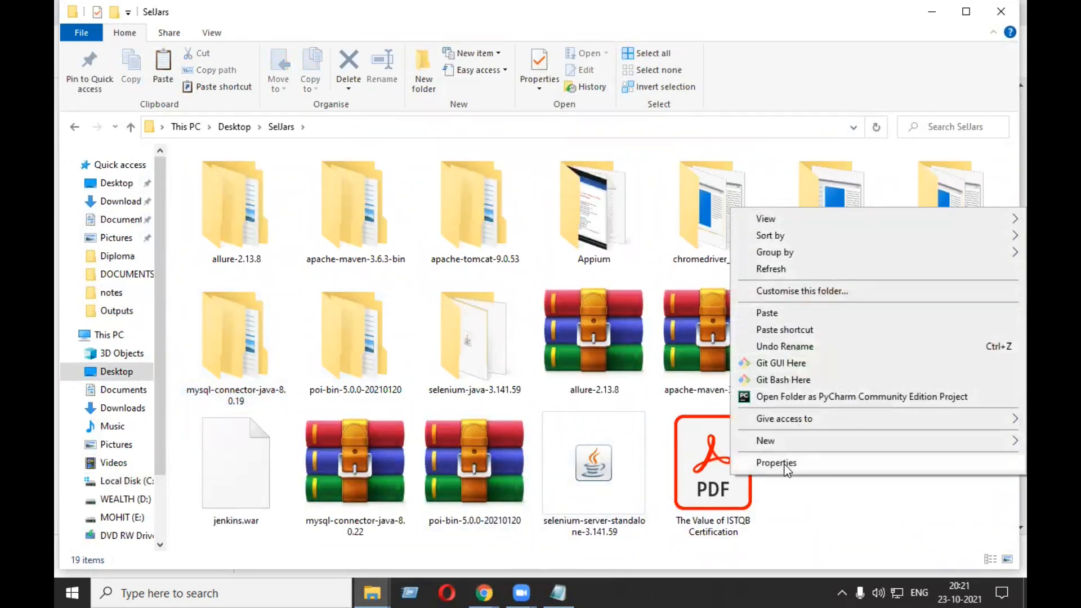
left_click(785, 316)
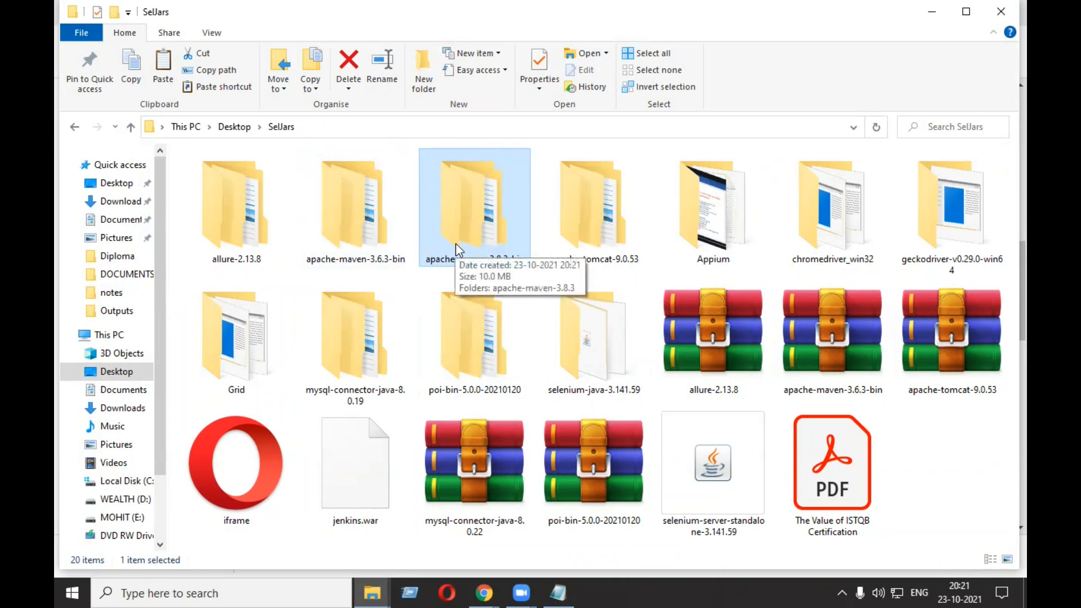
Step: Open the bin folder of apache-maven-3.8.3 inside the pasted apache-maven-3.8.3-bin folder and bring up its full path
double_click(491, 223)
double_click(240, 180)
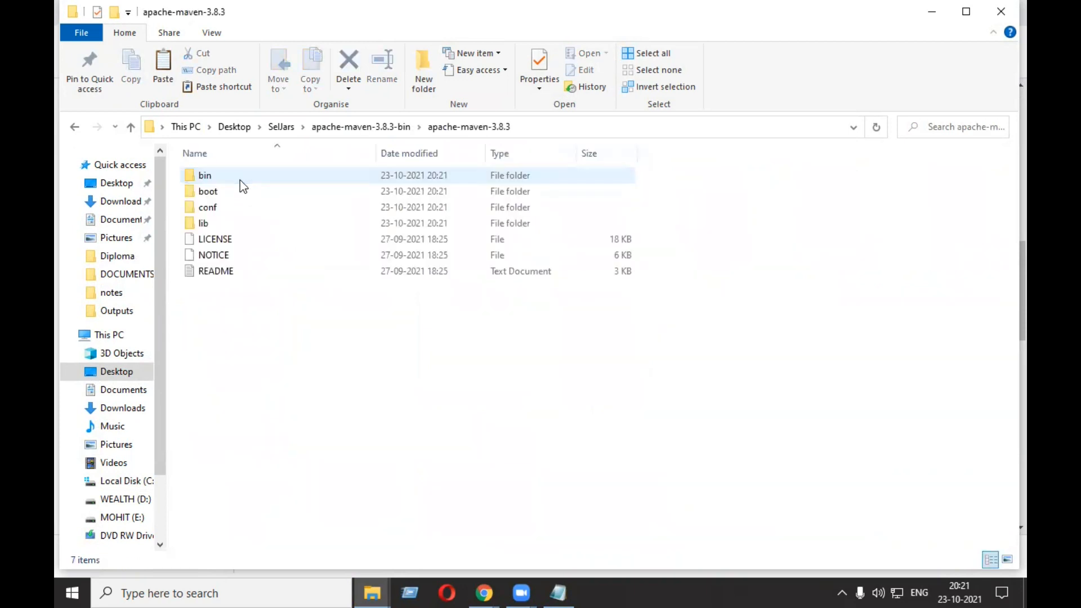
double_click(237, 181)
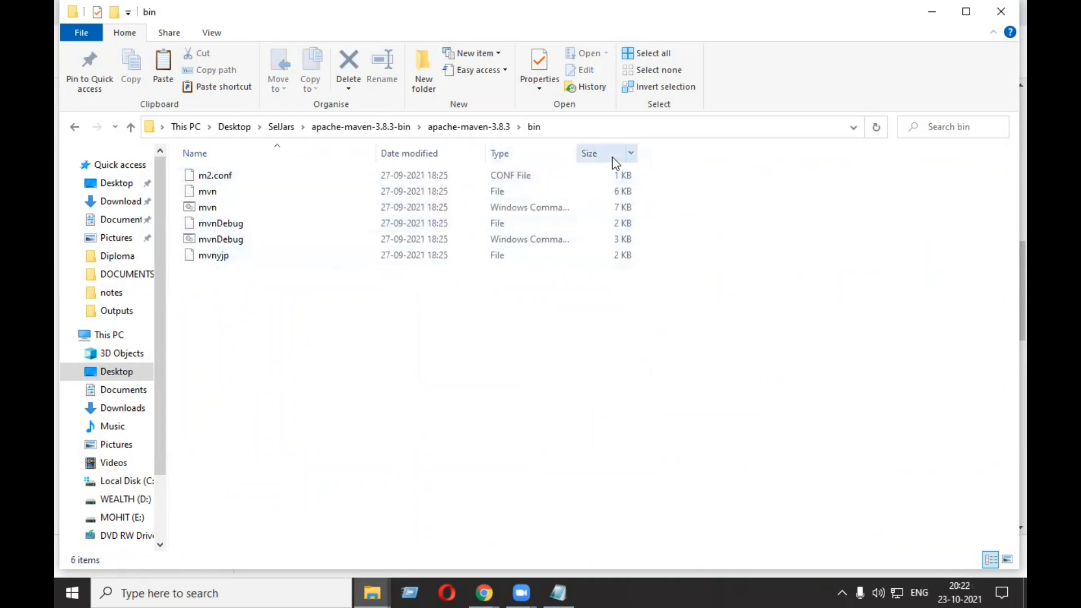
left_click(573, 127)
left_click(377, 348)
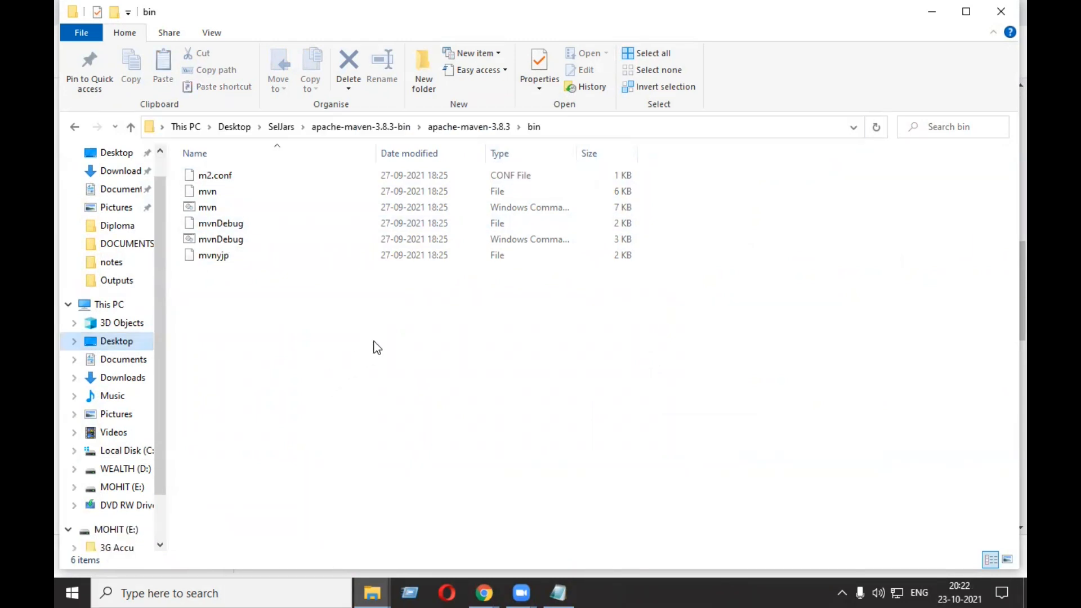
Step: Open the Environment Variables dialog from the Windows system properties and select the Path user variable
left_click(148, 591)
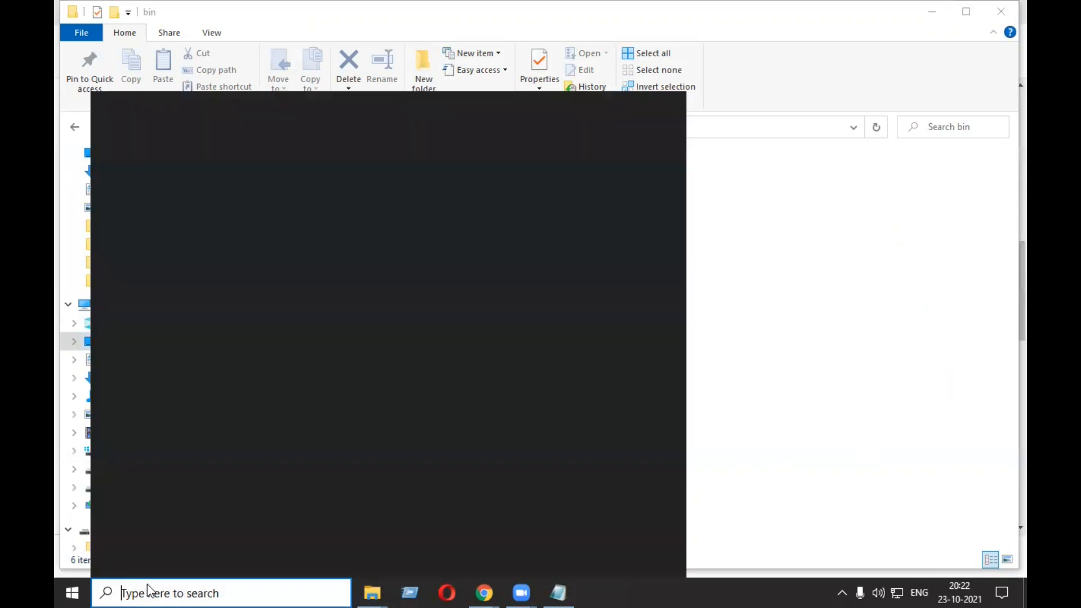
type("en")
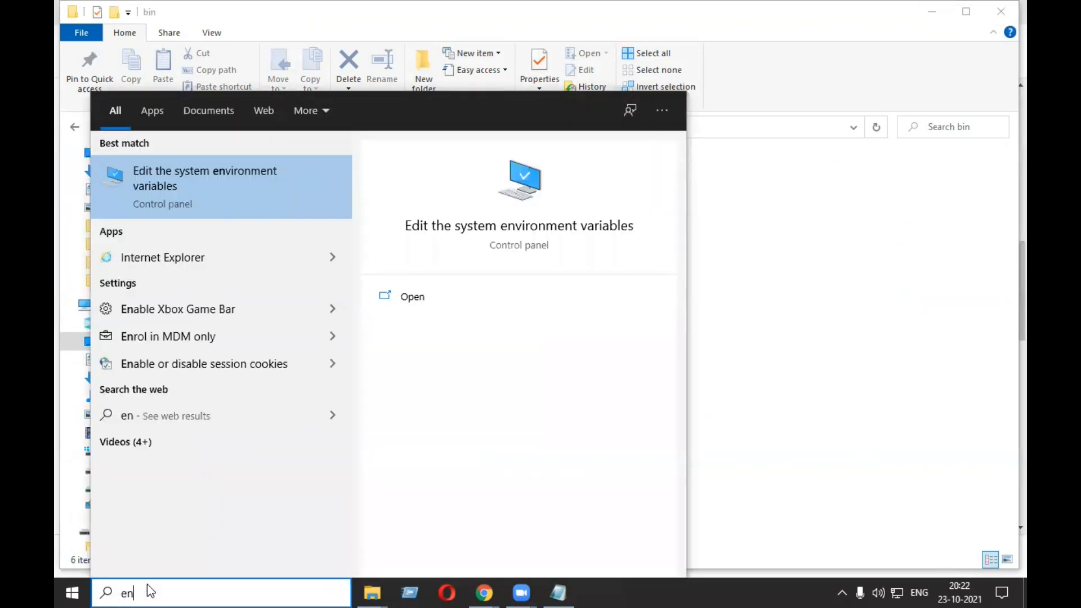
type("v")
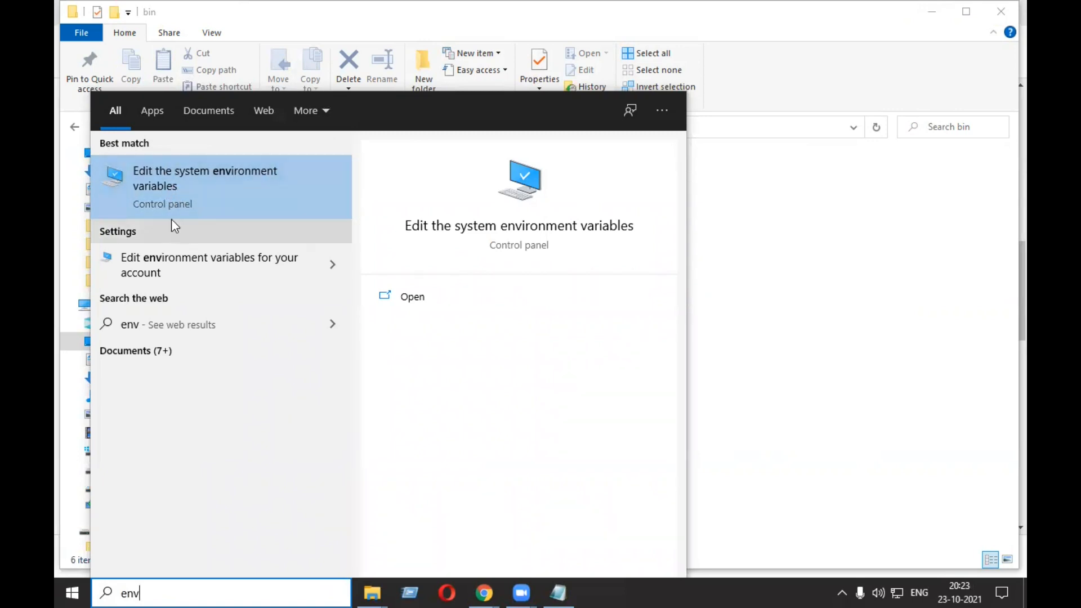
left_click(184, 188)
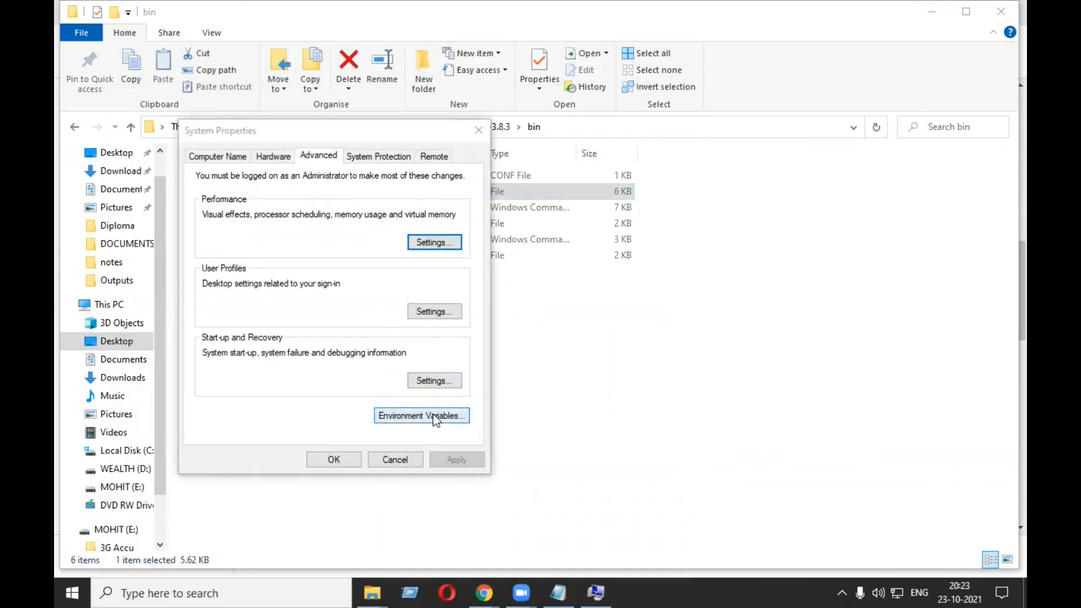
left_click(449, 416)
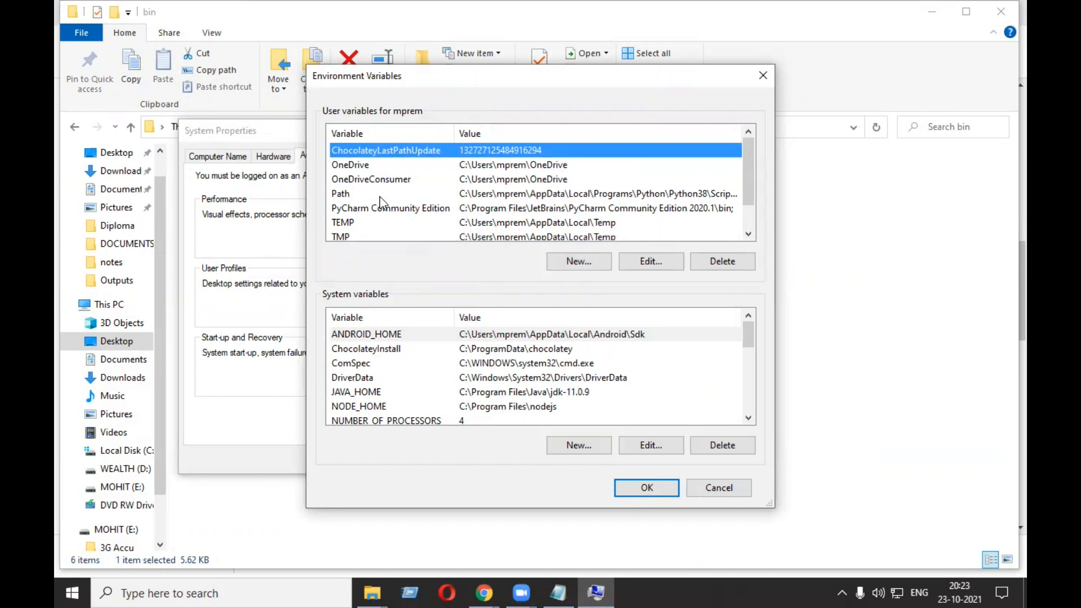
left_click(350, 194)
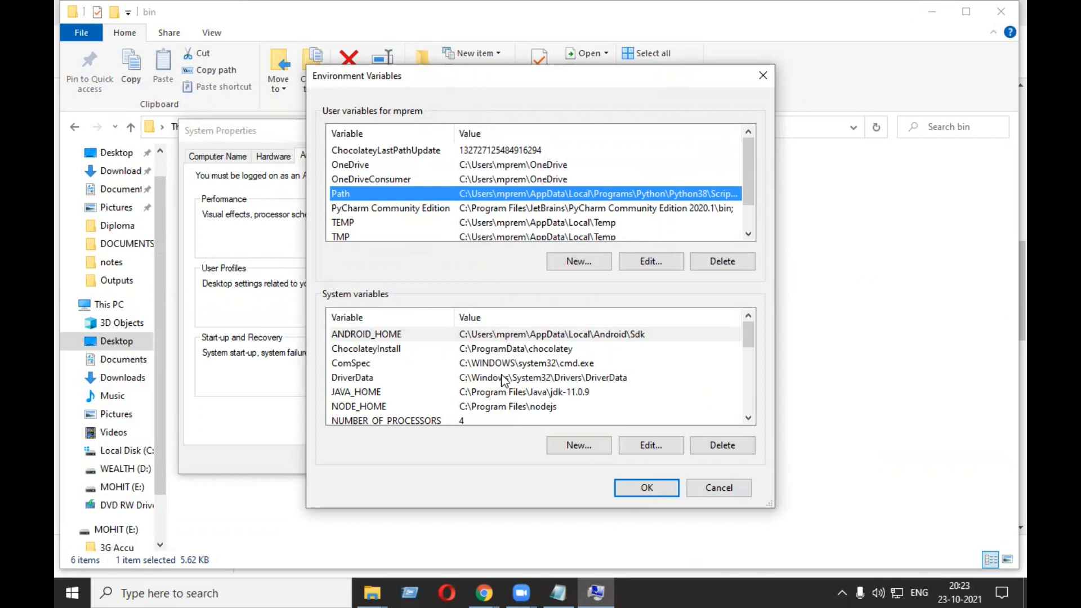
Step: Add the copied SelJars\apache-maven-3.8.3-bin\apache-maven-3.8.3\bin folder path as a new entry in the Path system variable
scroll(504, 381, "down", 1)
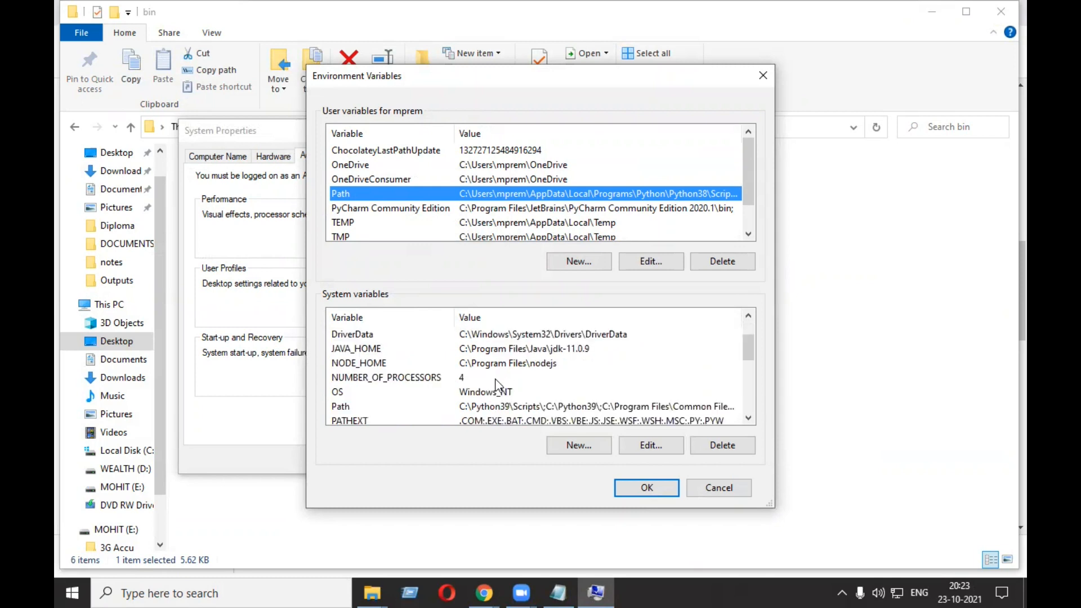
scroll(450, 349, "up", 1)
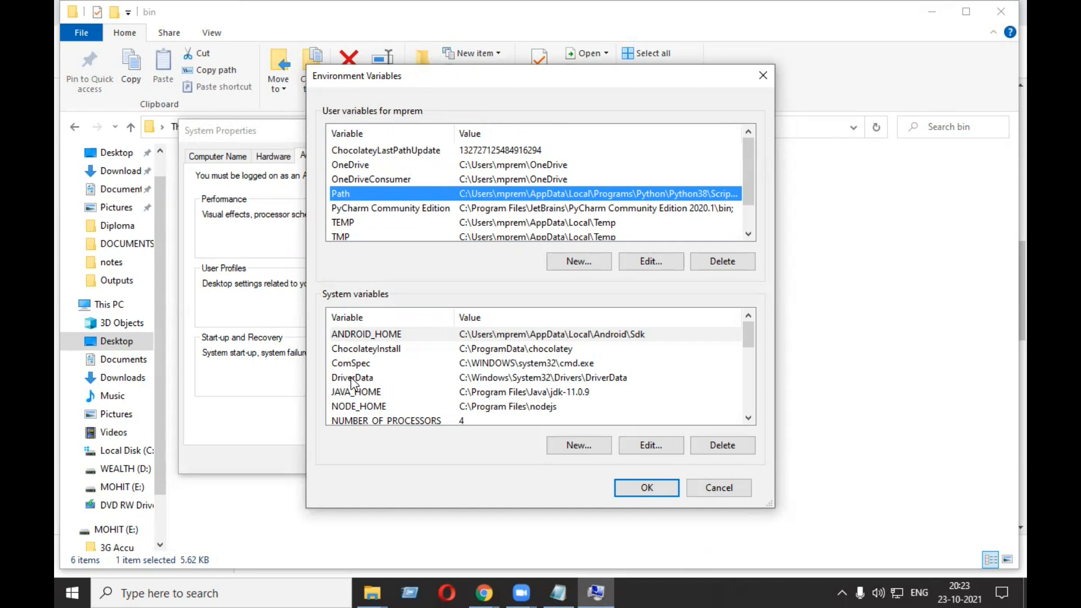
scroll(429, 383, "down", 5)
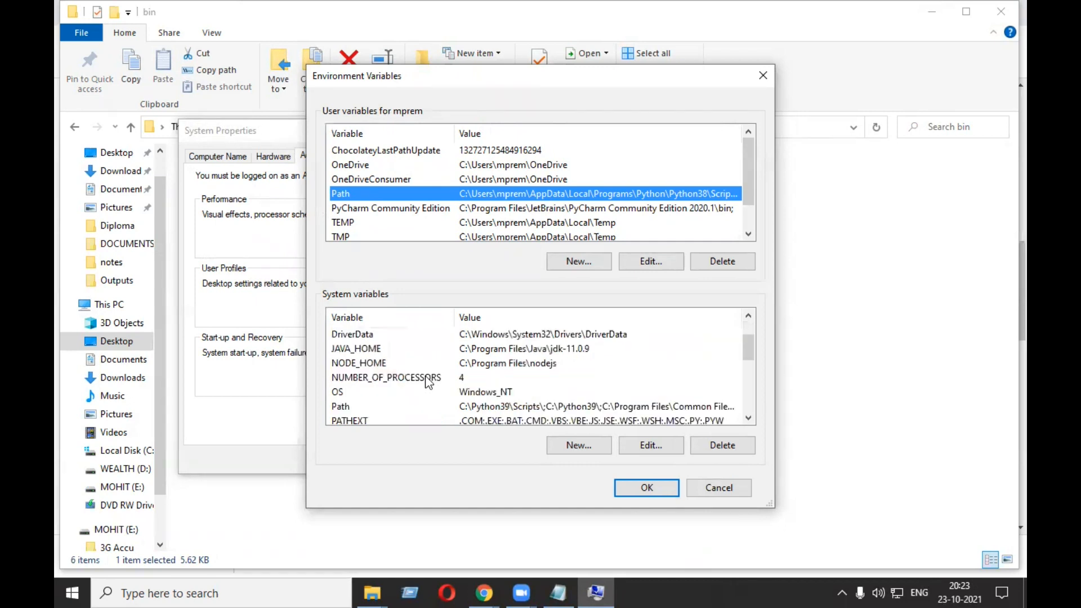
scroll(428, 383, "up", 4)
double_click(403, 406)
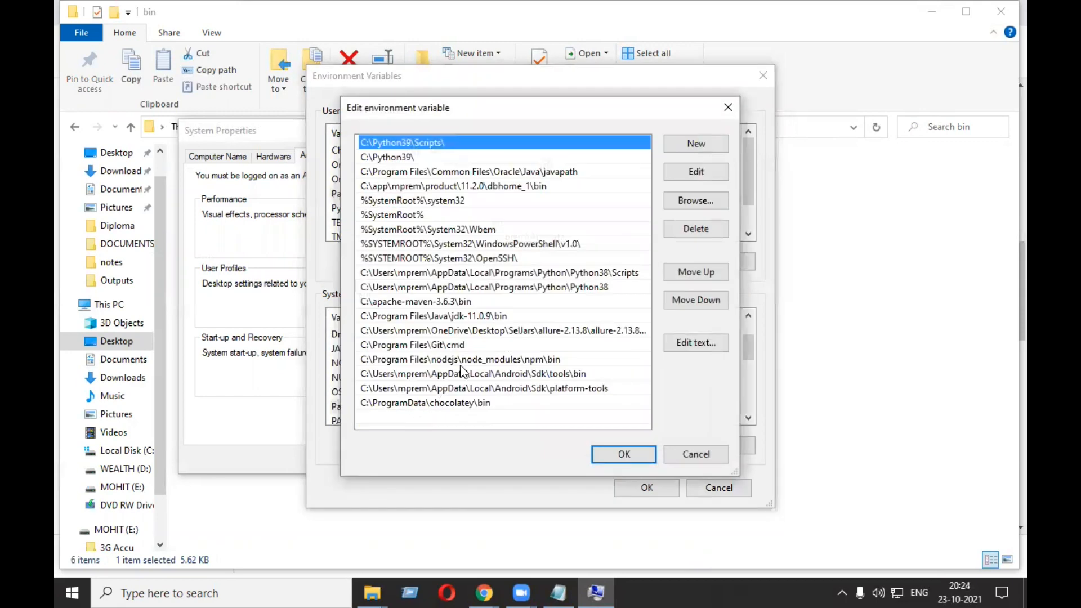
left_click(692, 150)
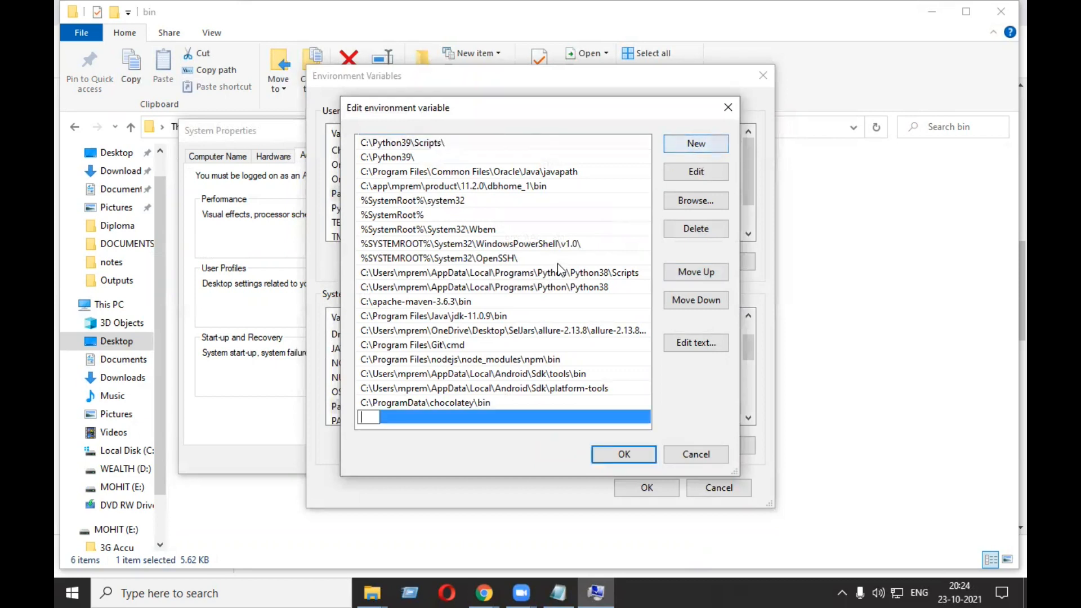
key("ctrl+v")
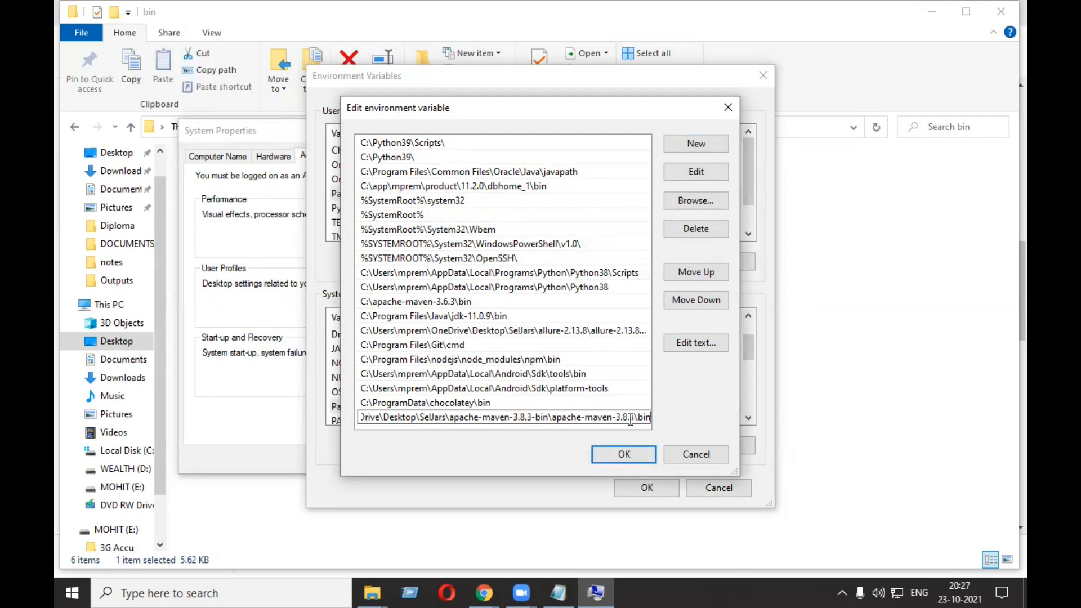
Step: Show the Path system variable's value as text and save it, accepting the Environment Variables and System Properties dialogs
left_click(696, 343)
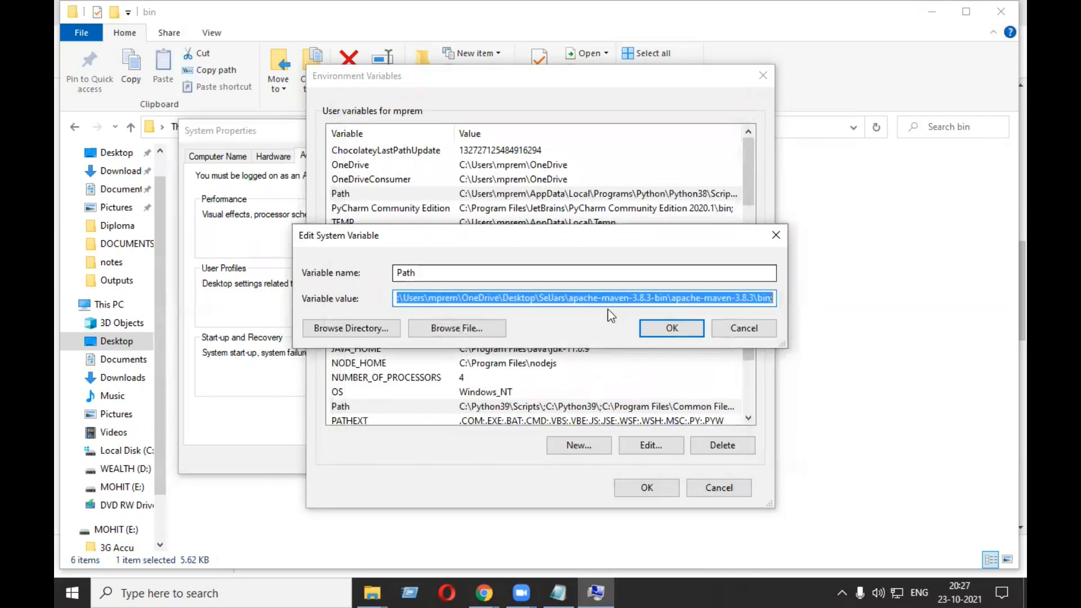
left_click(738, 298)
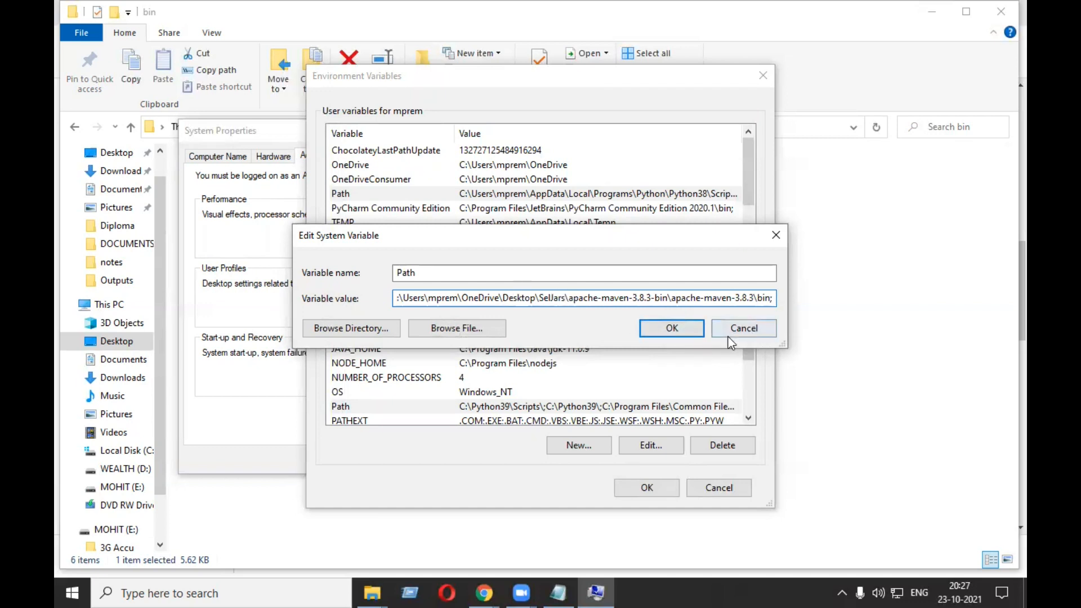
left_click(672, 328)
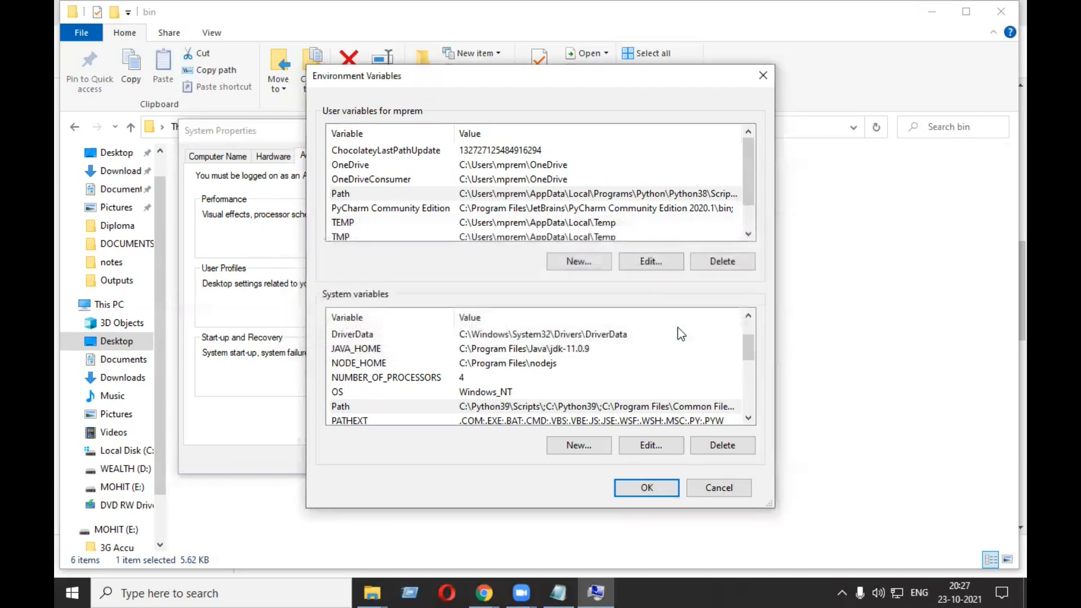
left_click(646, 487)
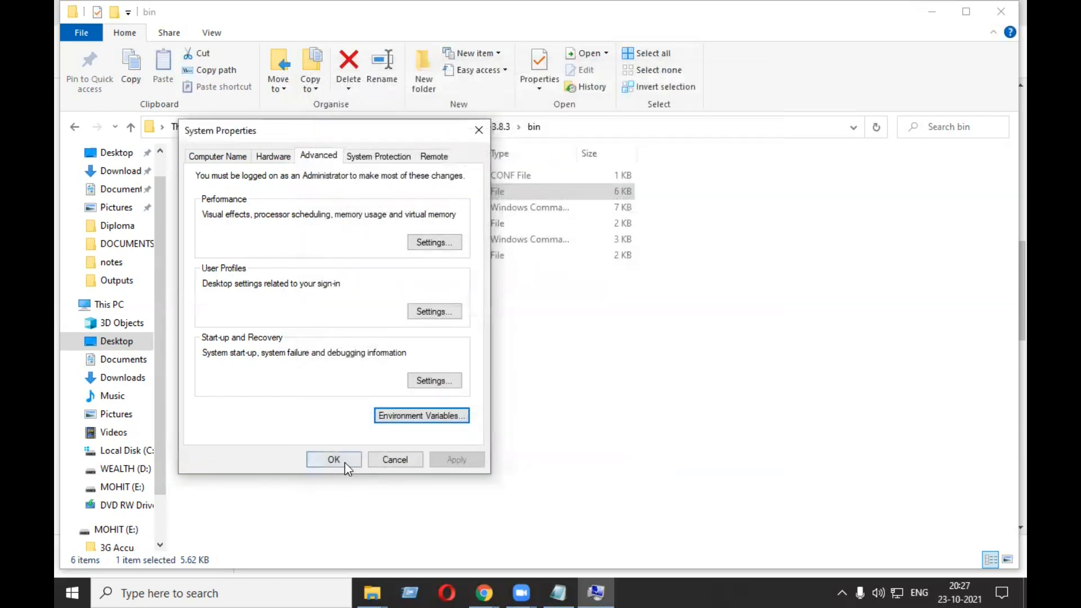
left_click(344, 460)
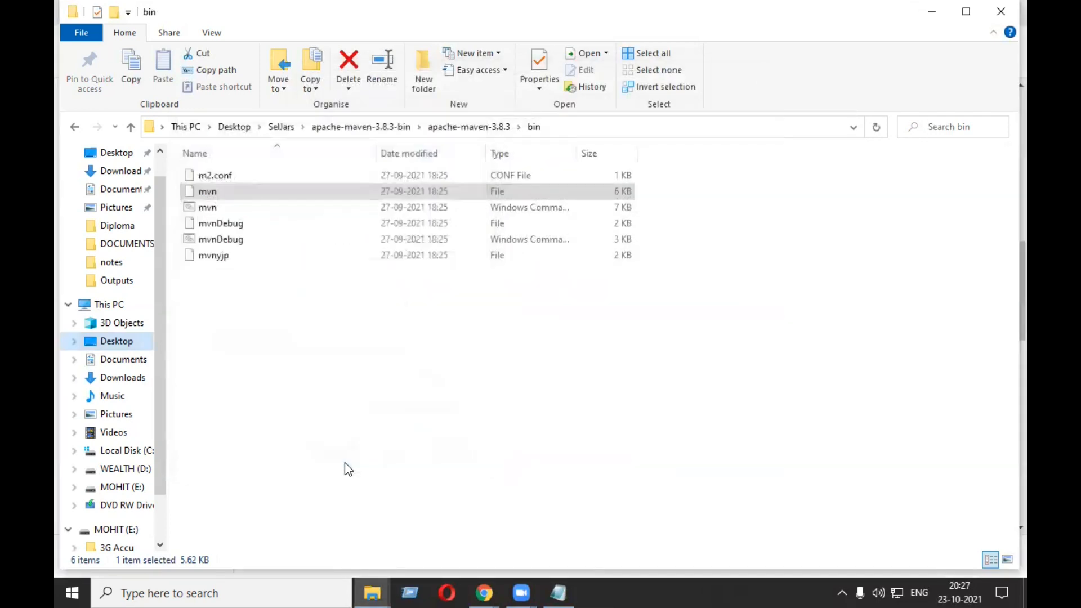
Step: Open Command Prompt and check the Maven installation by running mvn --version
left_click(303, 588)
type("cm")
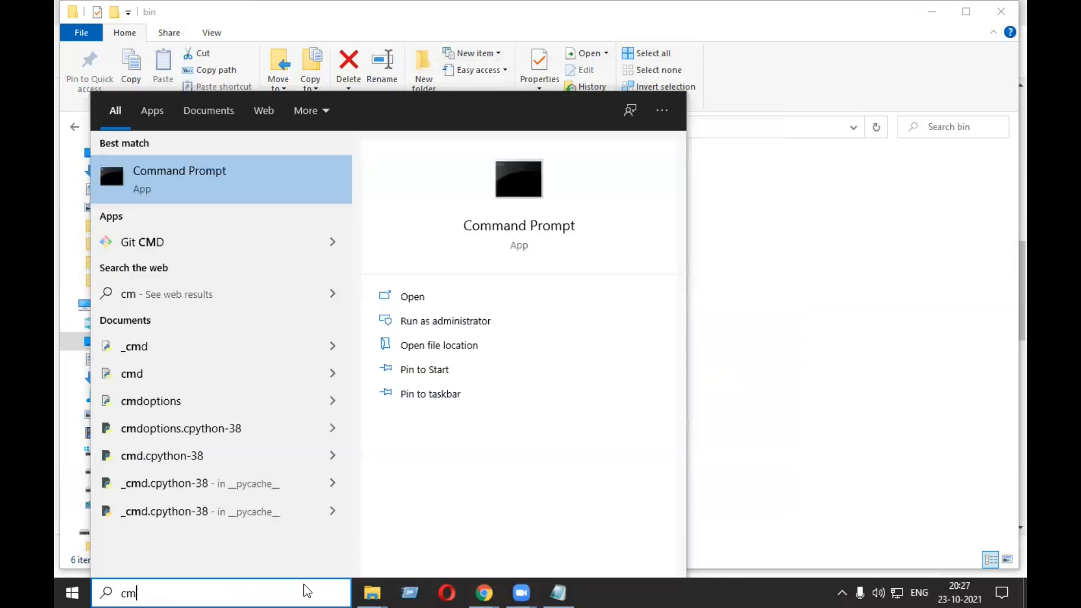
key("Return")
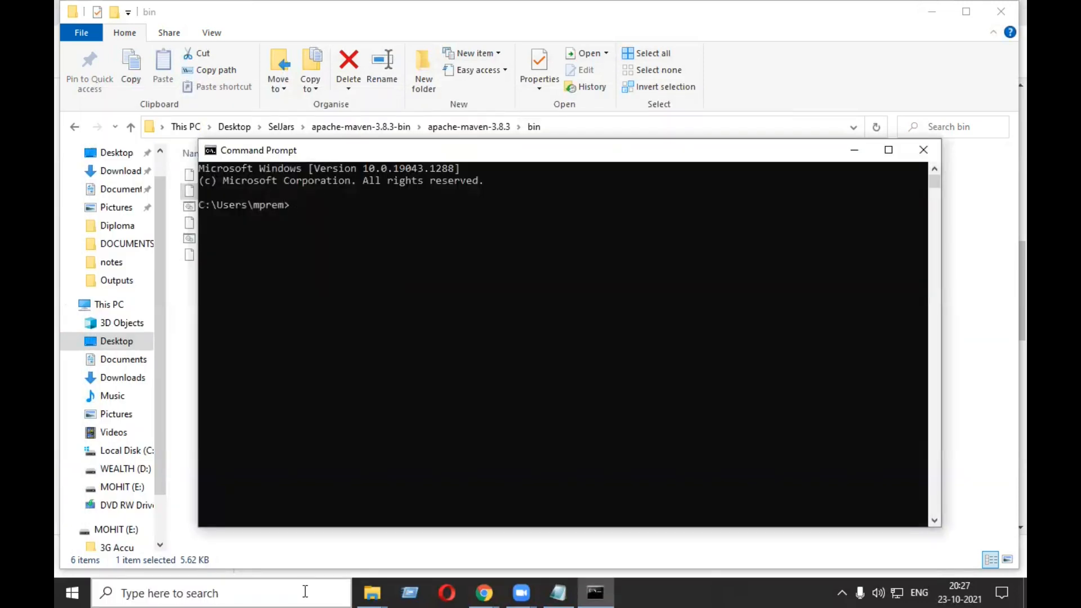
type("mvn --version")
key("Return")
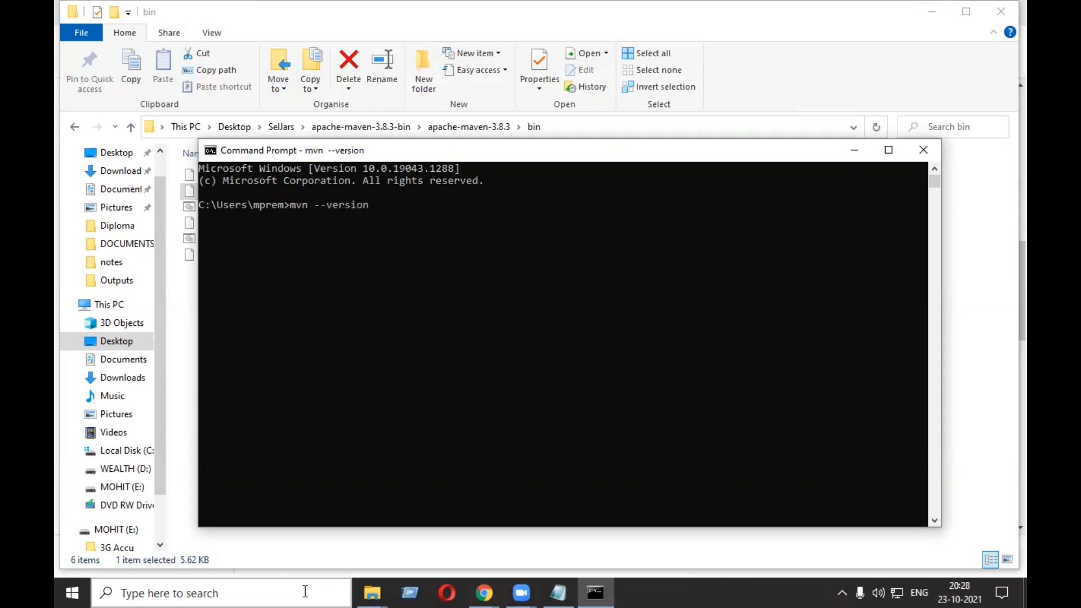
Step: Run the Maven version check again with the single-dash form, mvn -version
type("mvn -")
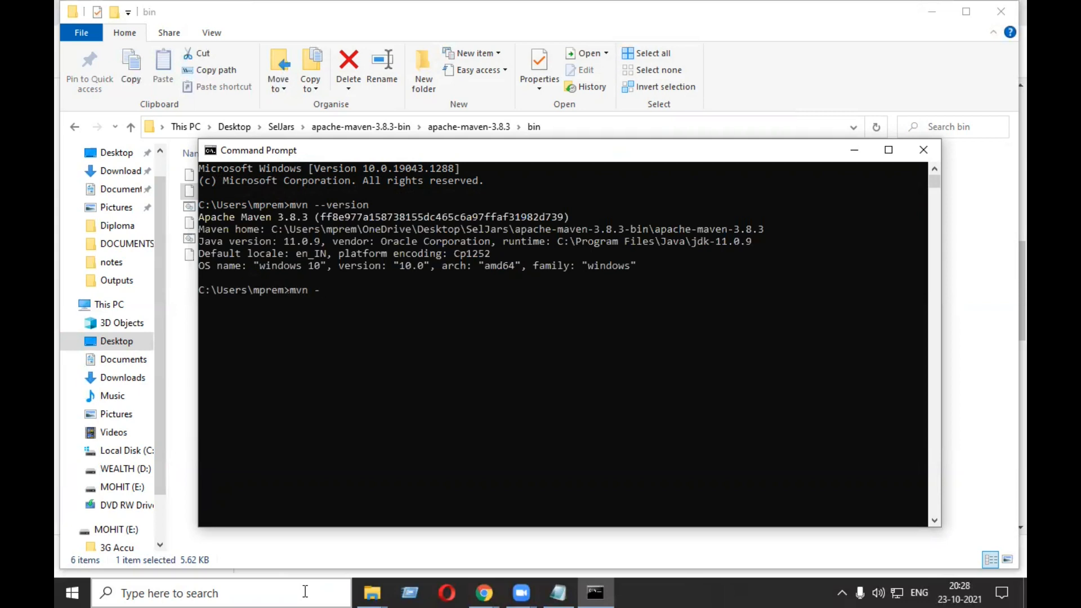
type("version")
key("Return")
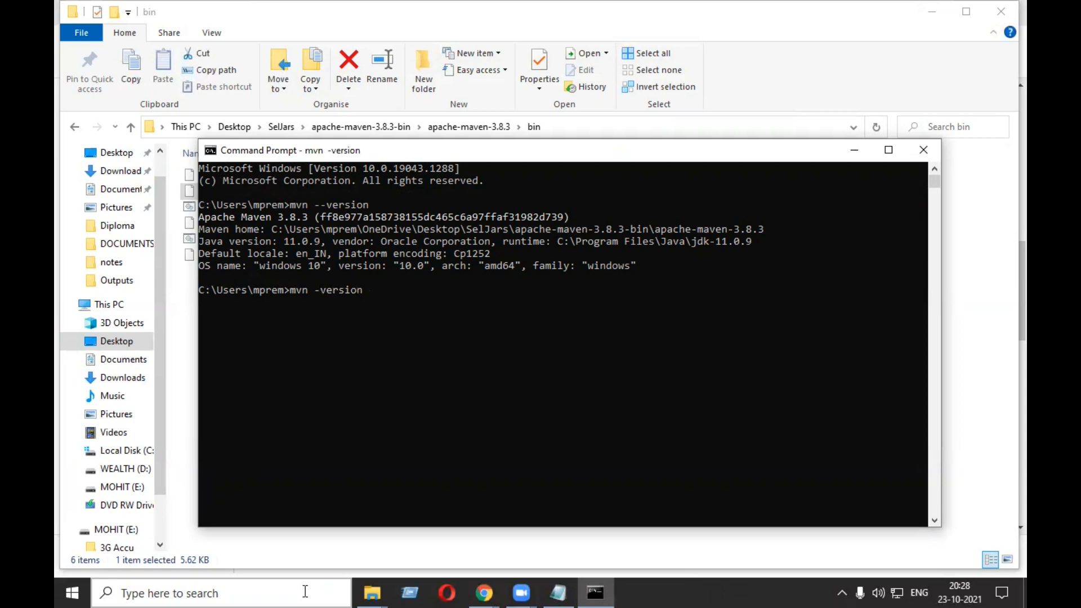